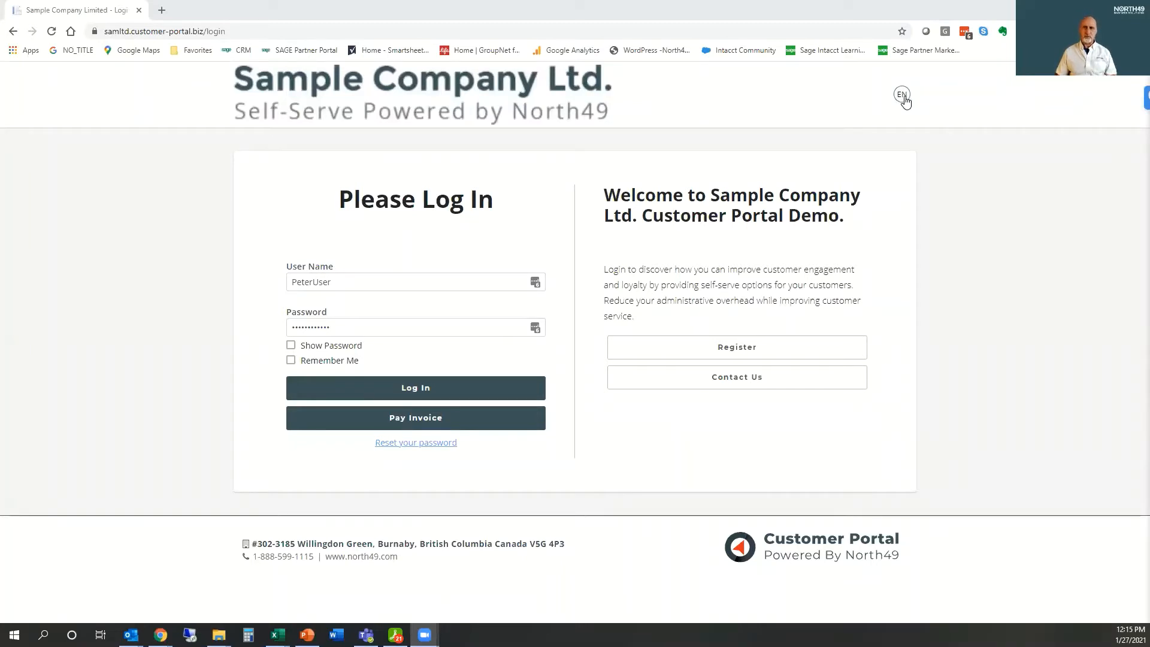
Step: Switch the login page to French and log in with the prefilled customer account credentials
left_click(903, 96)
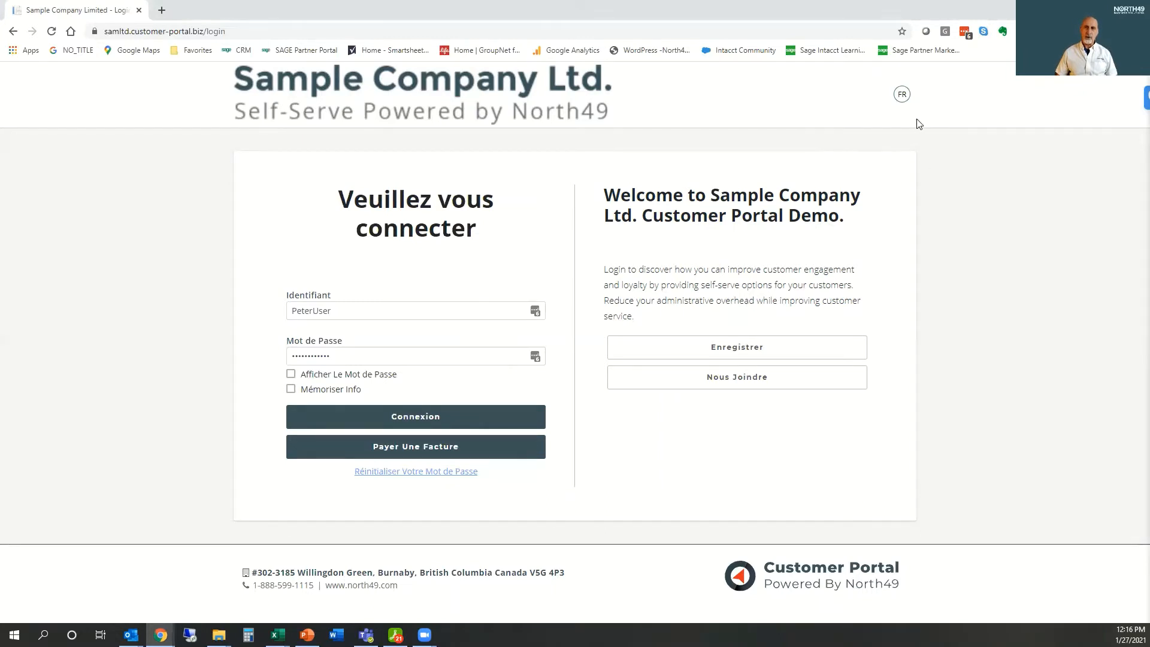
left_click(417, 420)
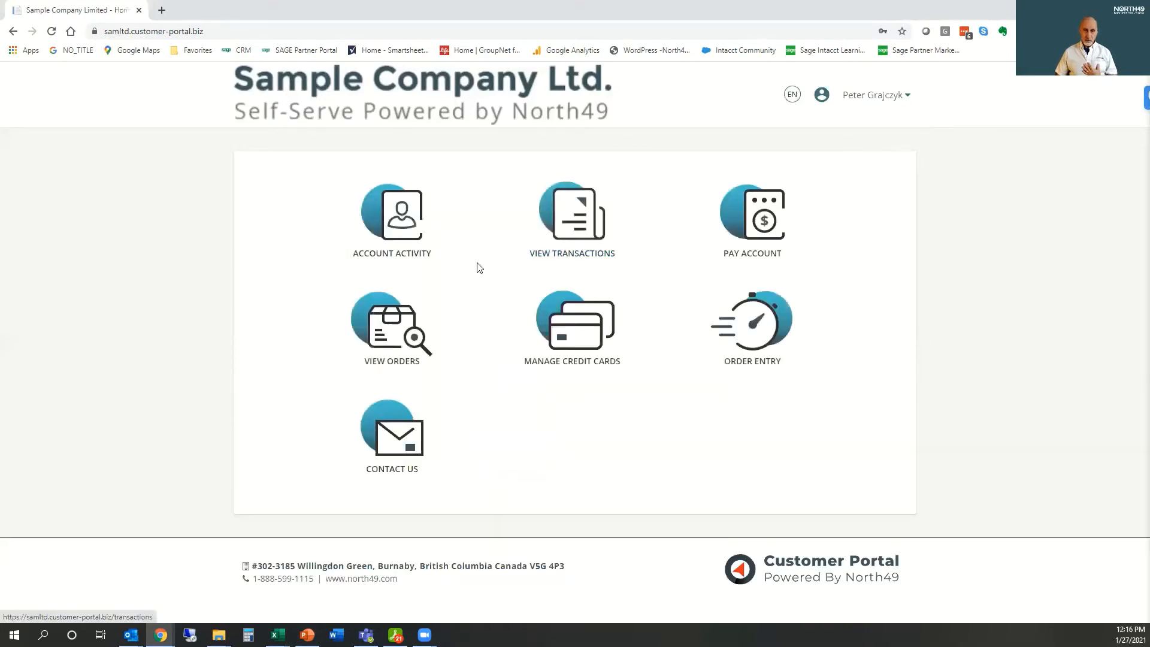
Step: Display the customer portal home page in French and return it to English
left_click(793, 96)
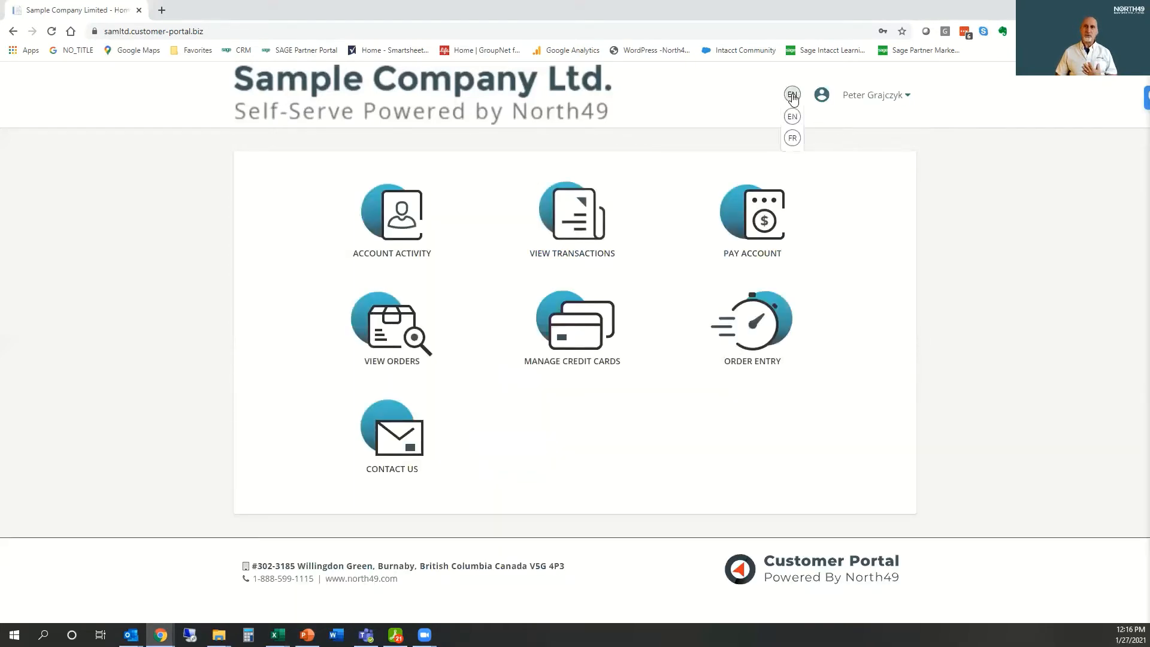
left_click(792, 139)
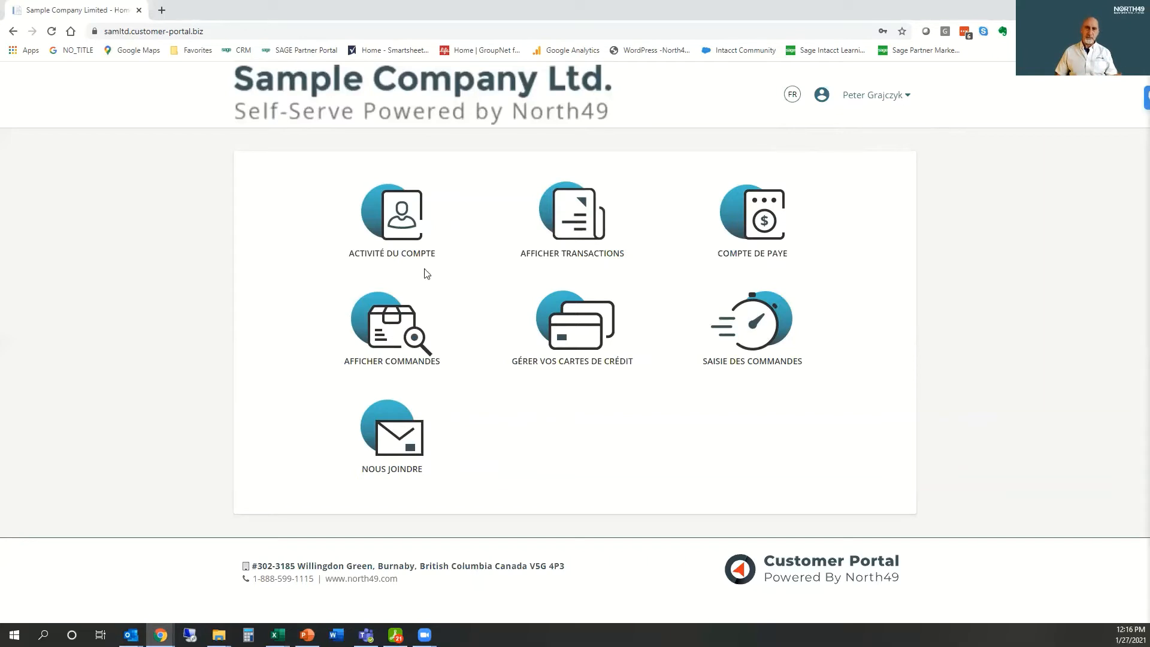
left_click(793, 99)
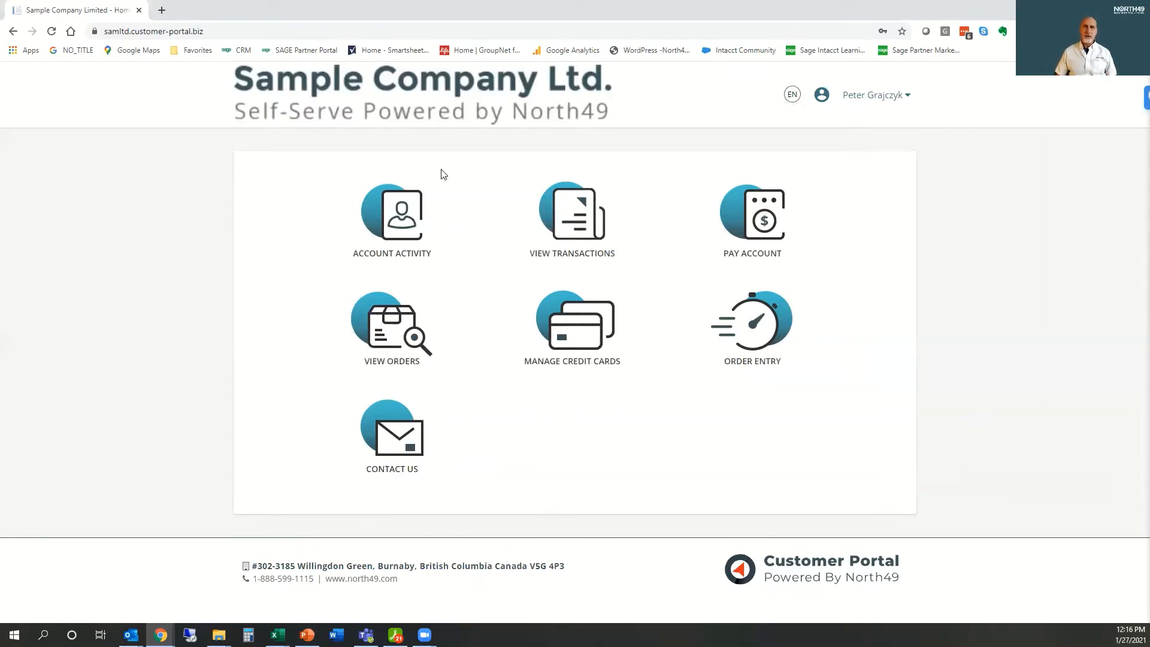
Step: Log out of the customer account and log in to the merchant portal with the saved administrator user name and password
left_click(887, 99)
left_click(868, 158)
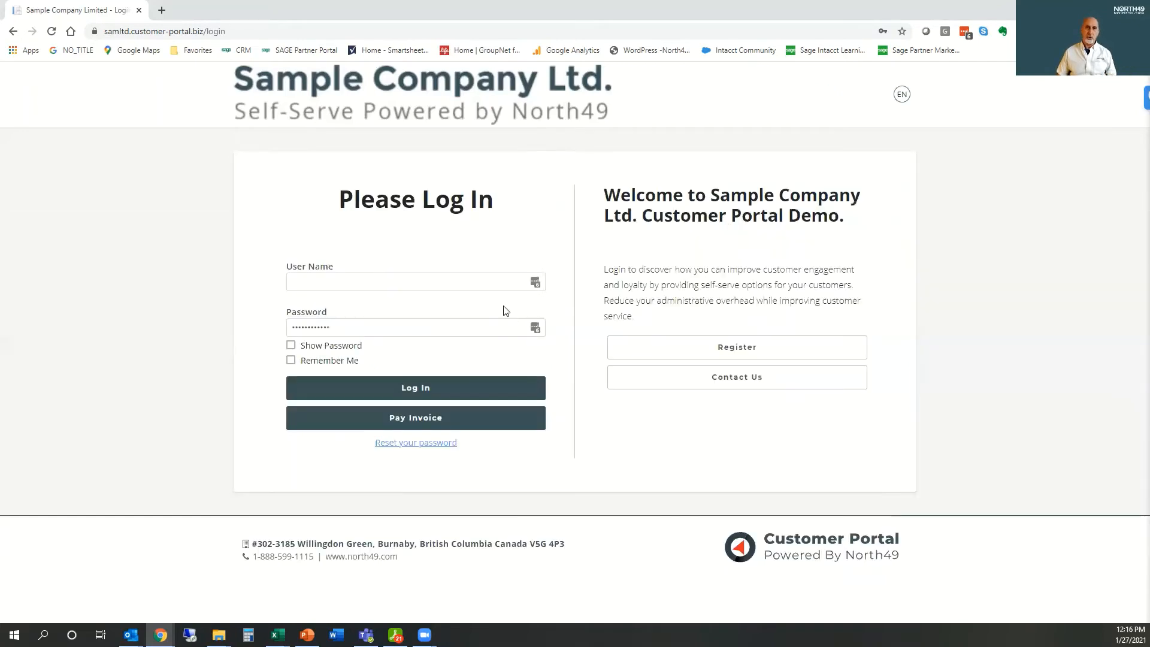
left_click(508, 278)
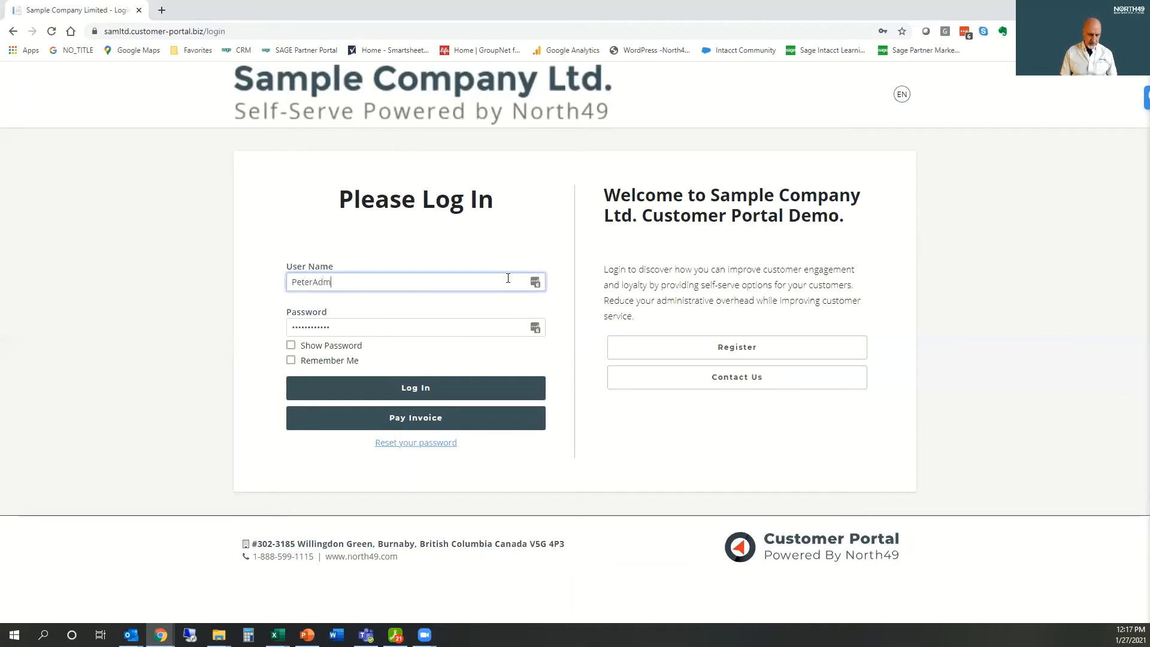
left_click(537, 329)
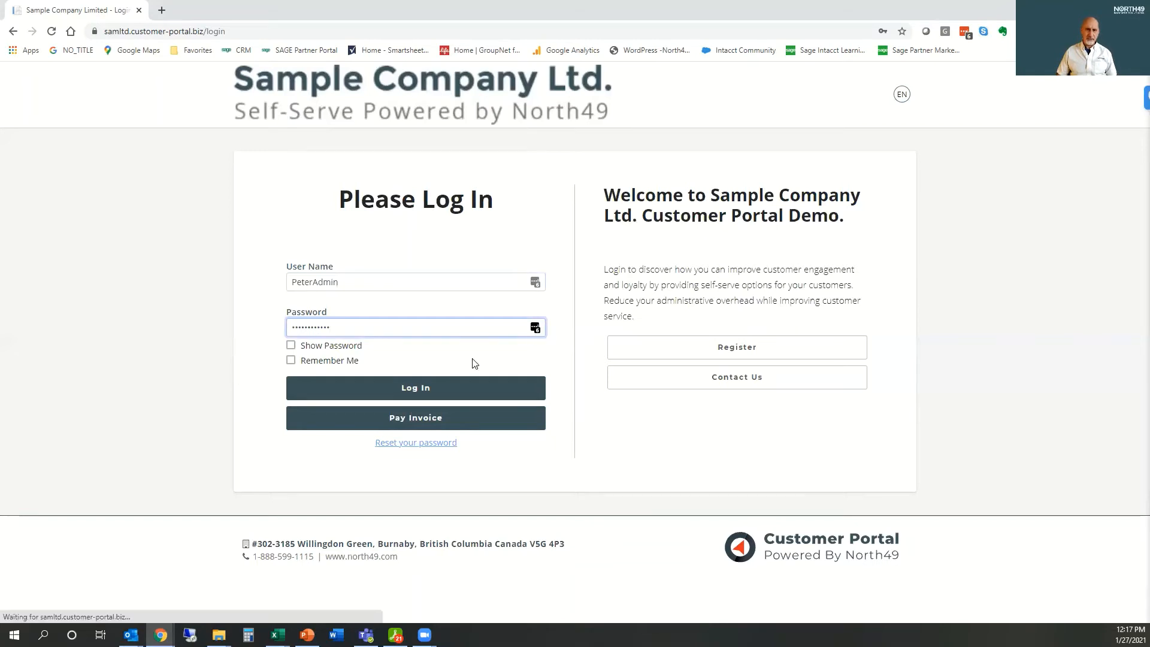
left_click(536, 330)
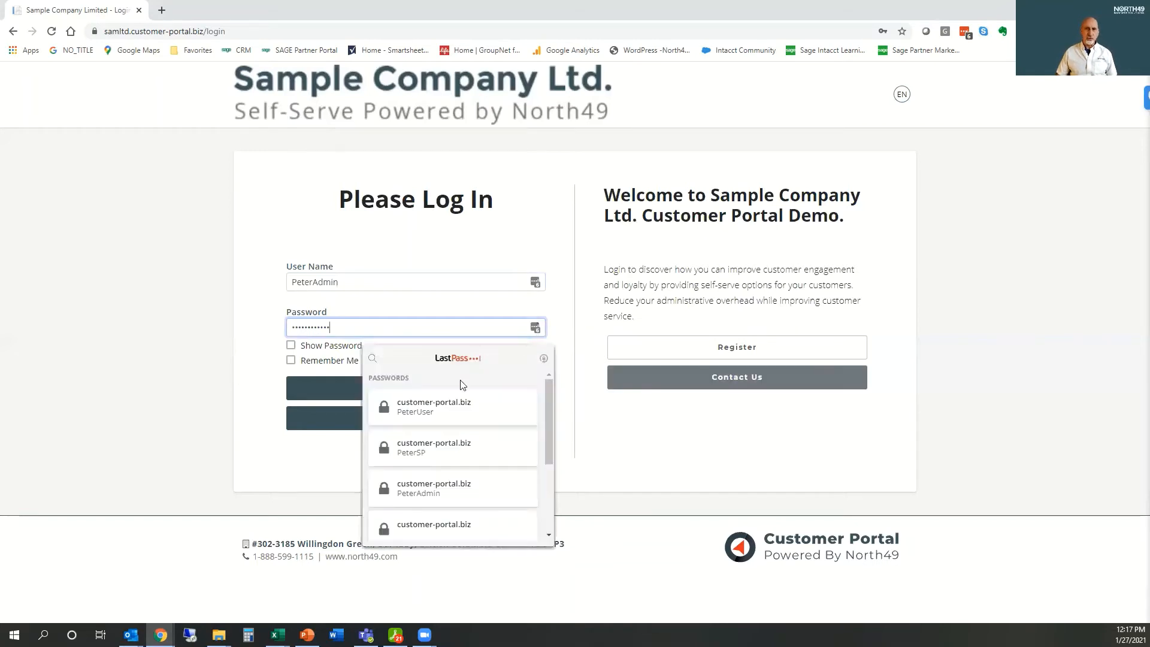
left_click(438, 502)
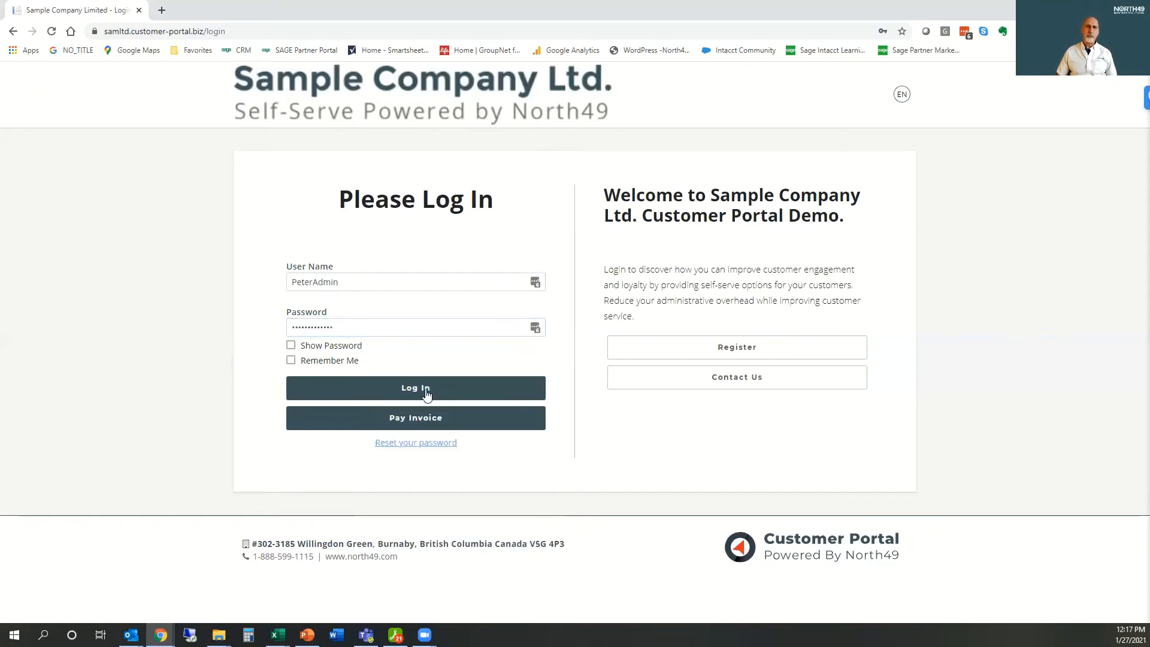
left_click(423, 390)
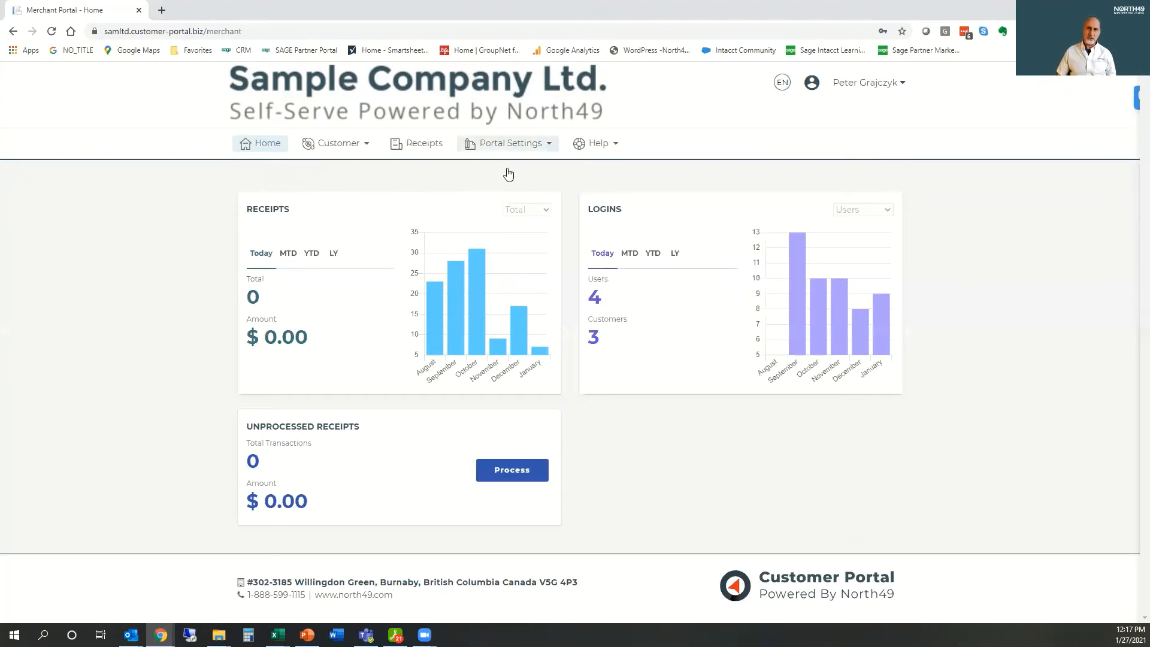
Step: In the Welcome And Registration portal settings, set the default display language to French
left_click(510, 144)
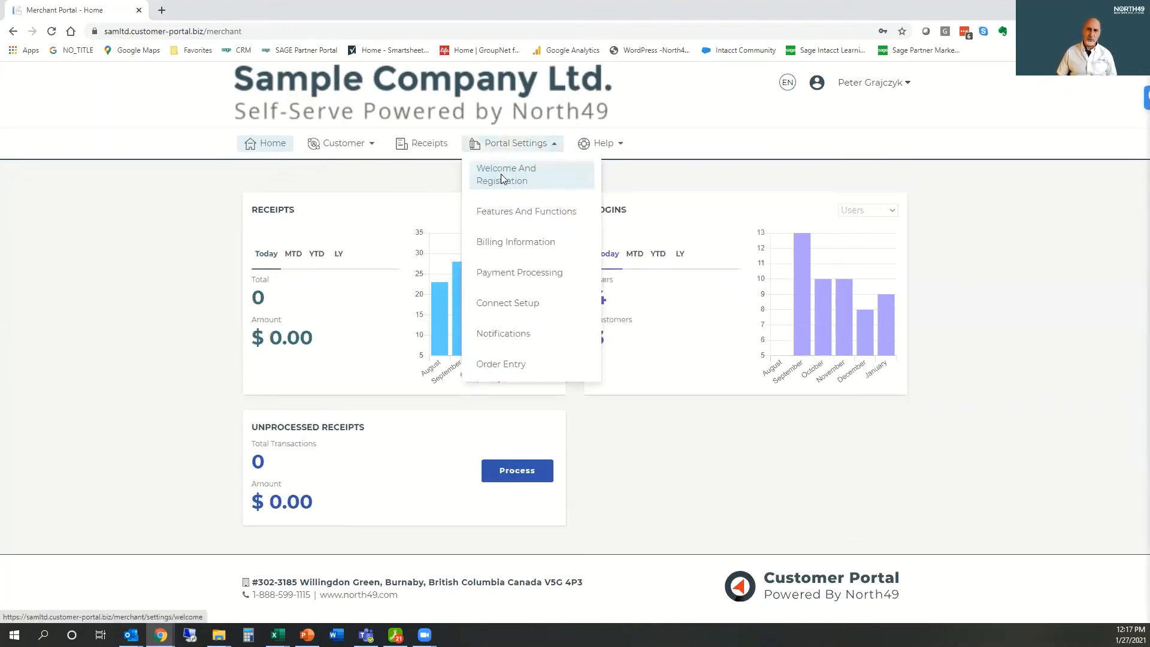
left_click(501, 173)
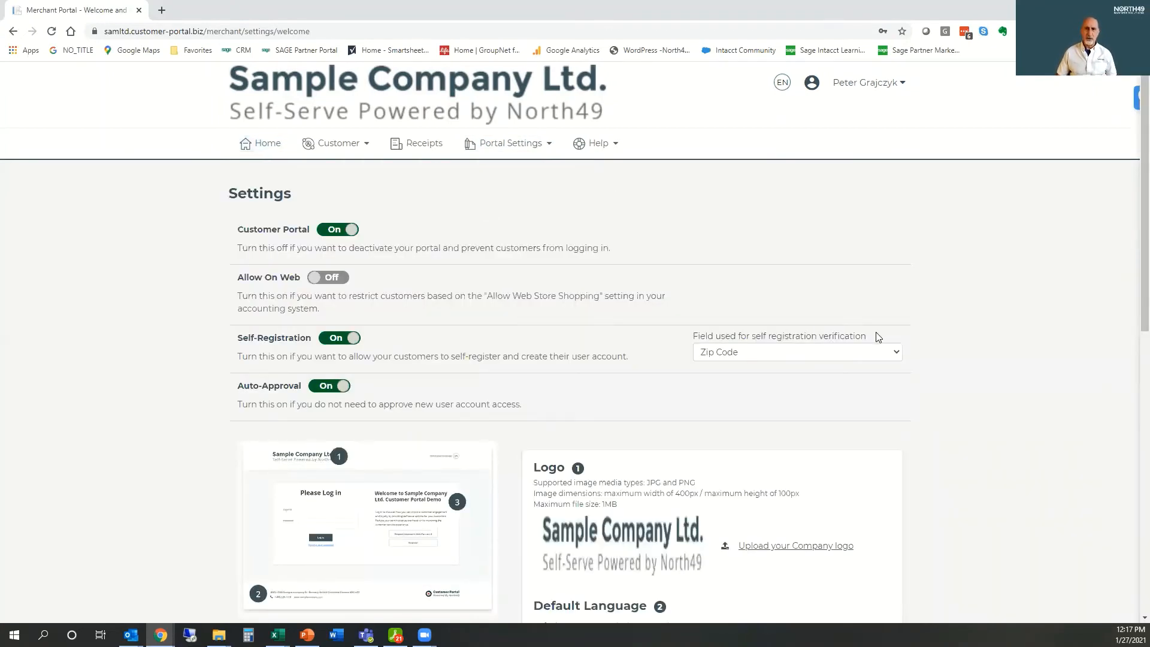
scroll(878, 336, "down", 4)
scroll(880, 337, "down", 3)
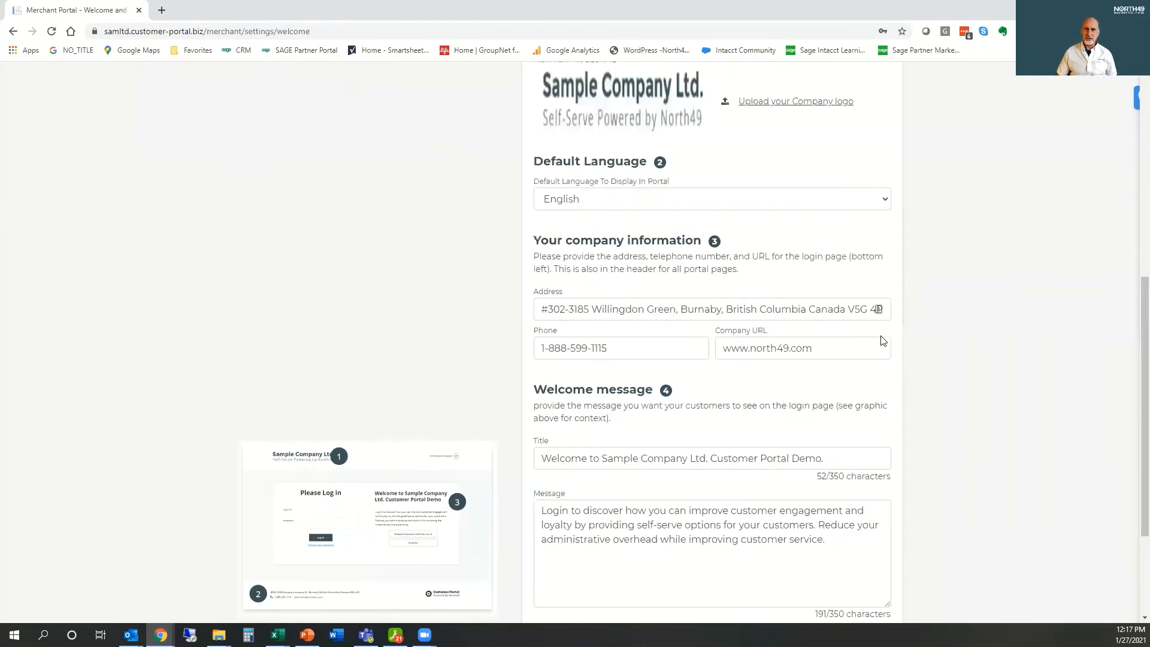
scroll(881, 337, "up", 1)
scroll(580, 403, "up", 3)
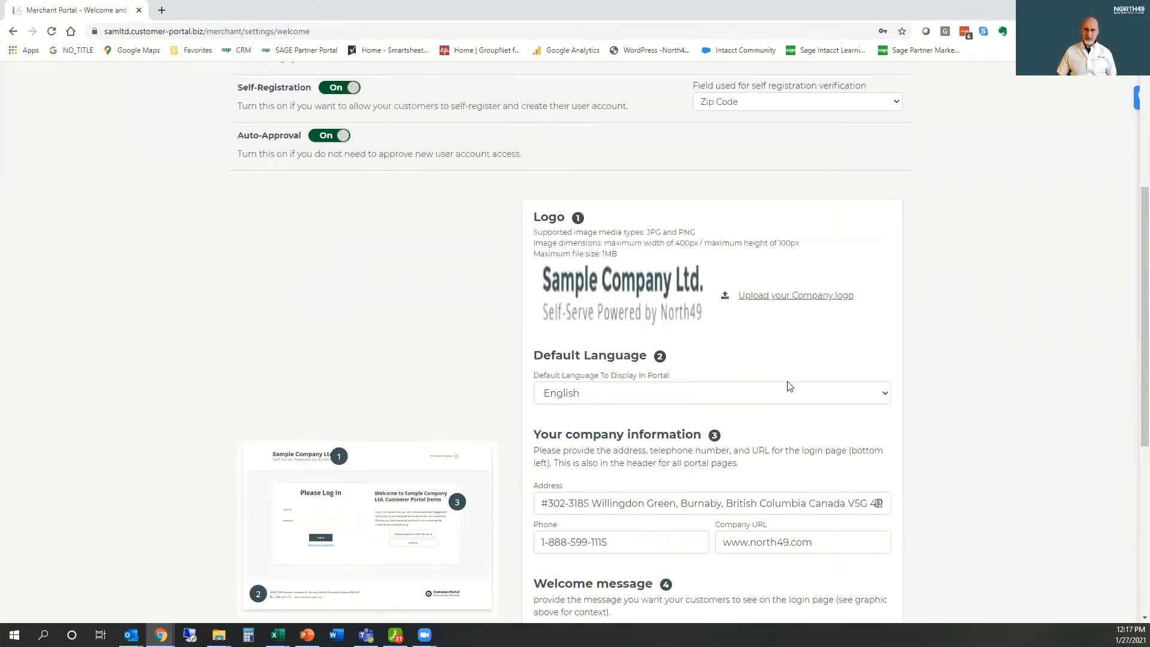
left_click(889, 395)
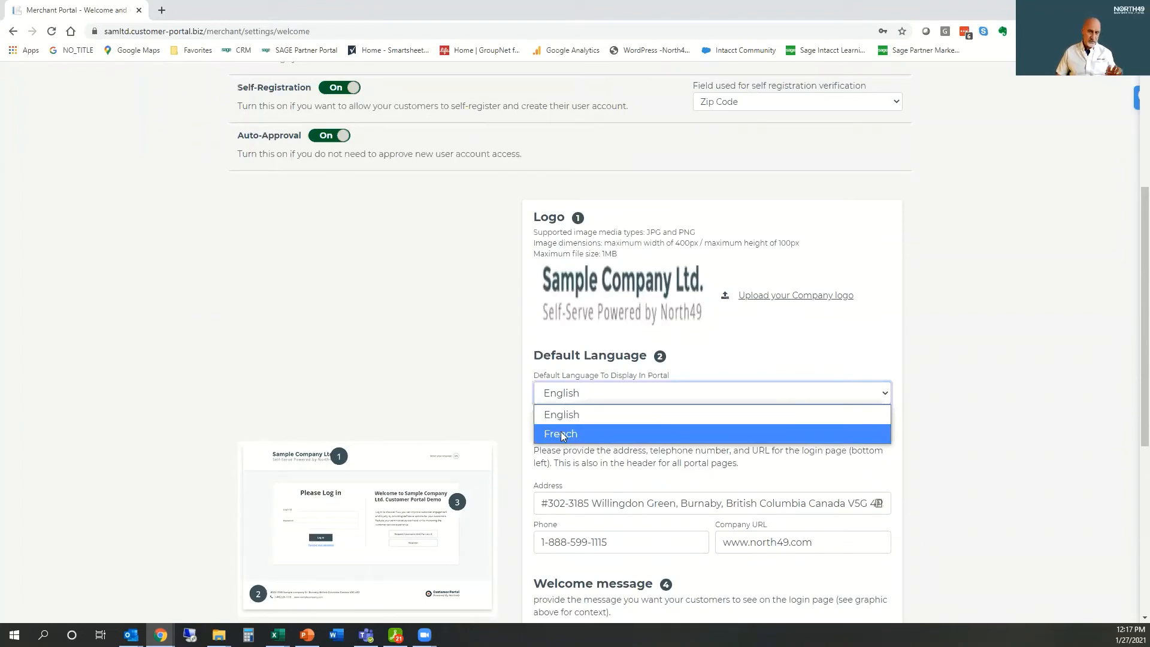
left_click(562, 435)
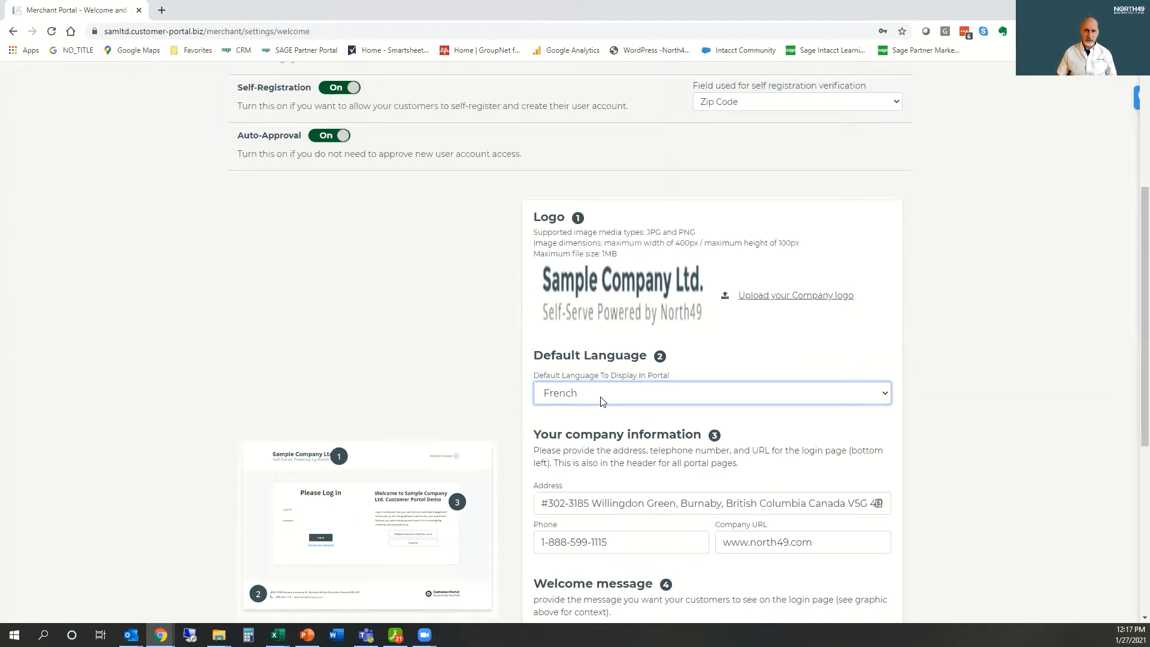
Step: Review the merchant settings page in French and return its display language to English
scroll(866, 291, "up", 4)
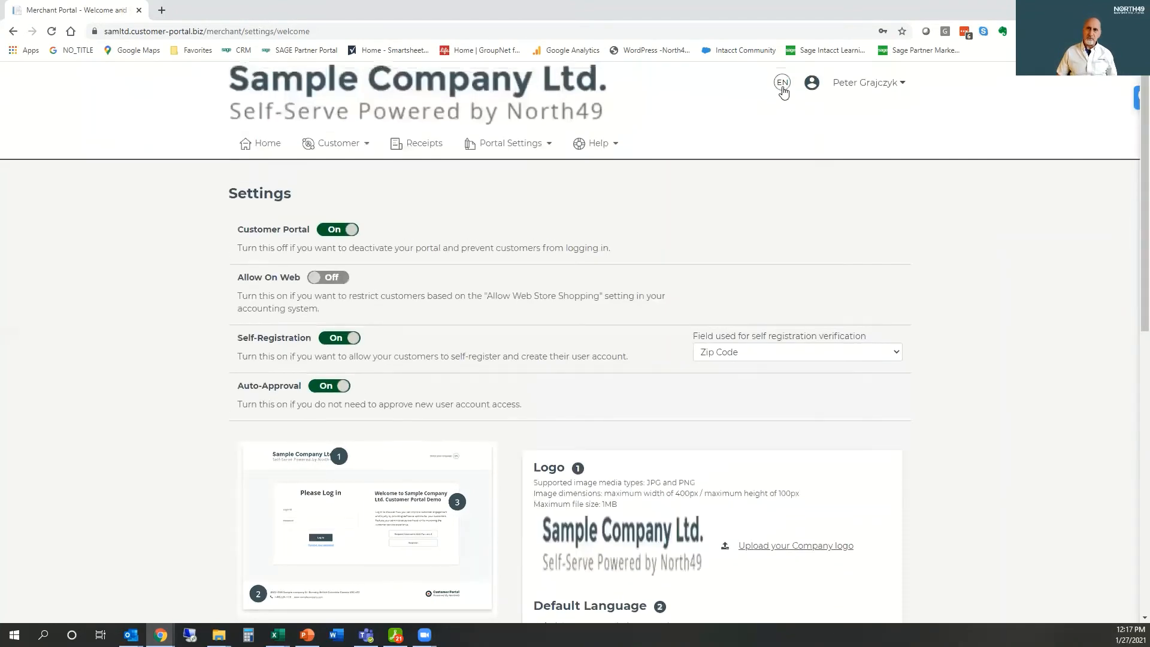
left_click(783, 89)
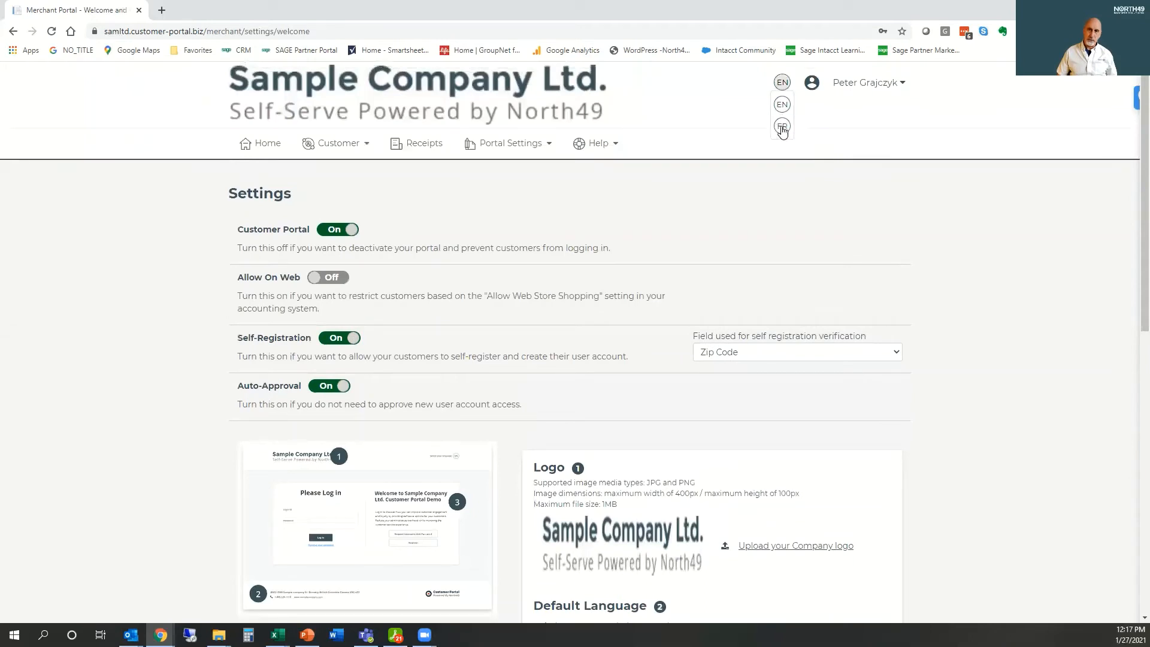
left_click(783, 127)
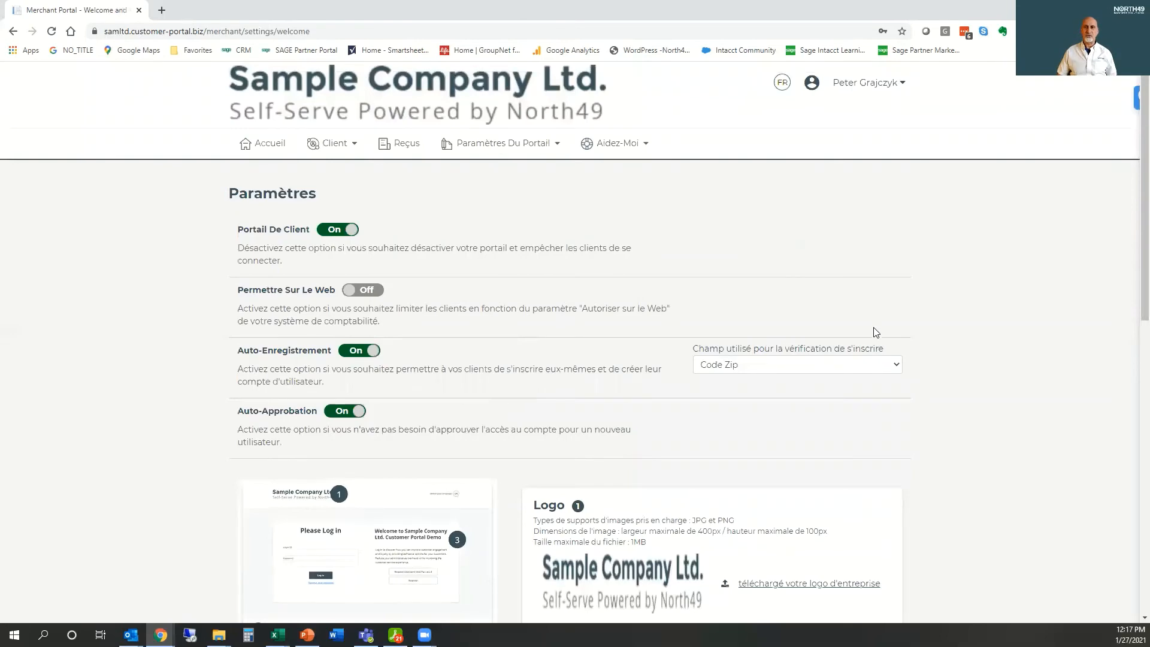
scroll(890, 363, "down", 2)
scroll(890, 365, "down", 3)
scroll(891, 364, "up", 5)
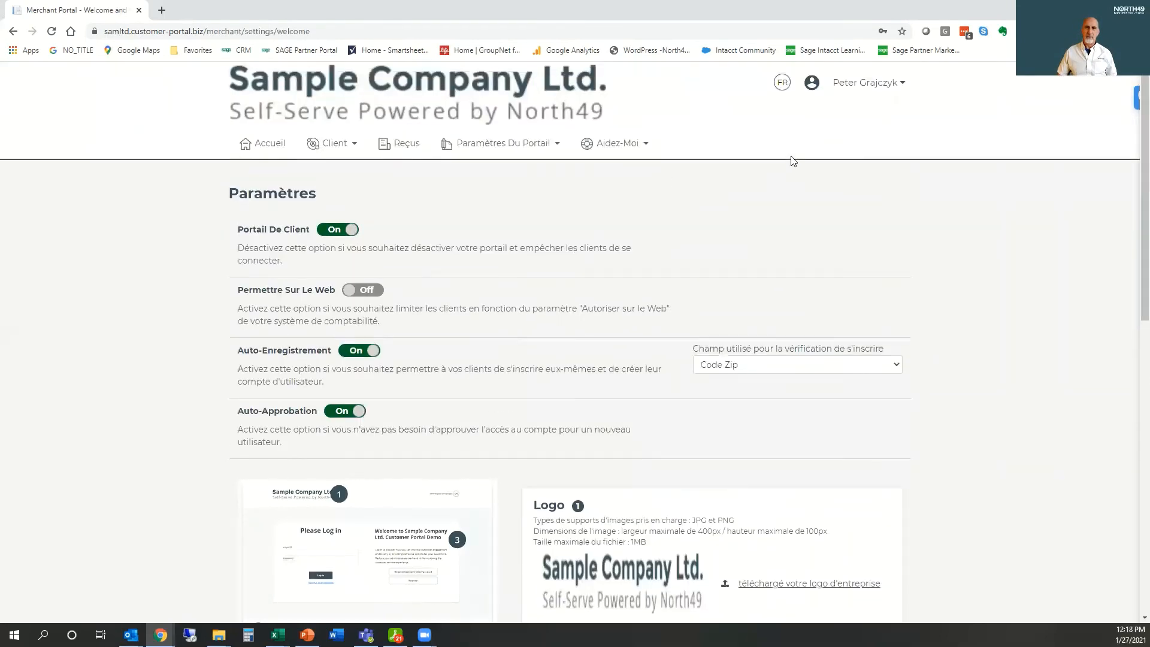
left_click(783, 84)
left_click(783, 105)
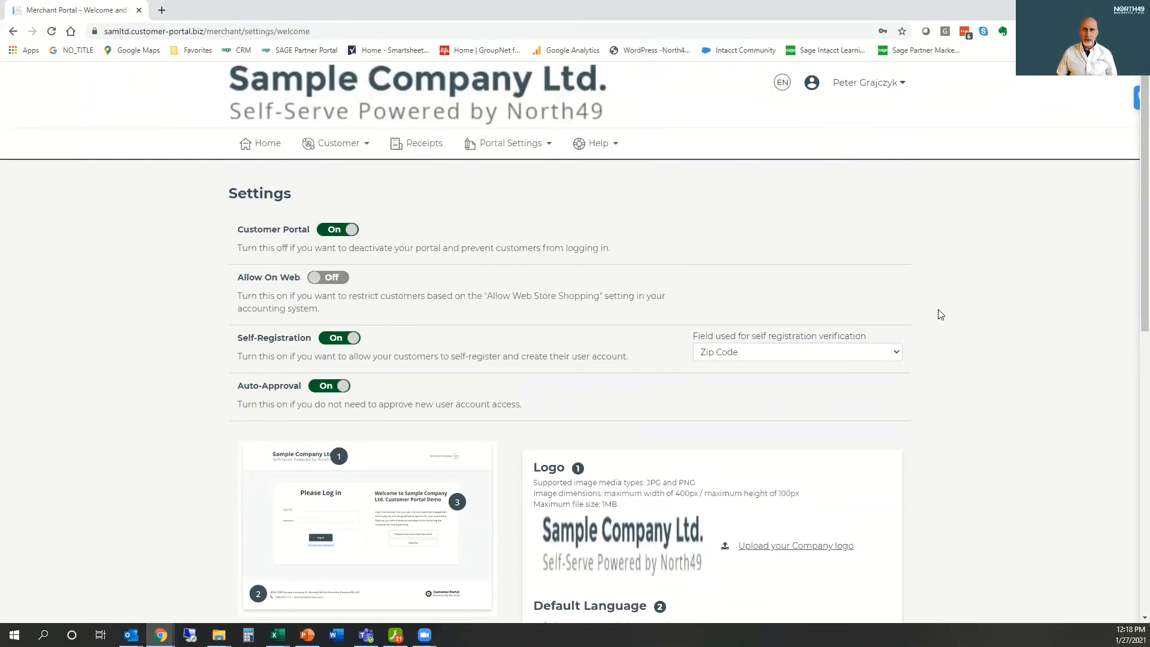
Step: Examine the welcome message title and body text along with the registration, logo, language and company information settings
scroll(940, 318, "down", 1)
scroll(941, 318, "down", 8)
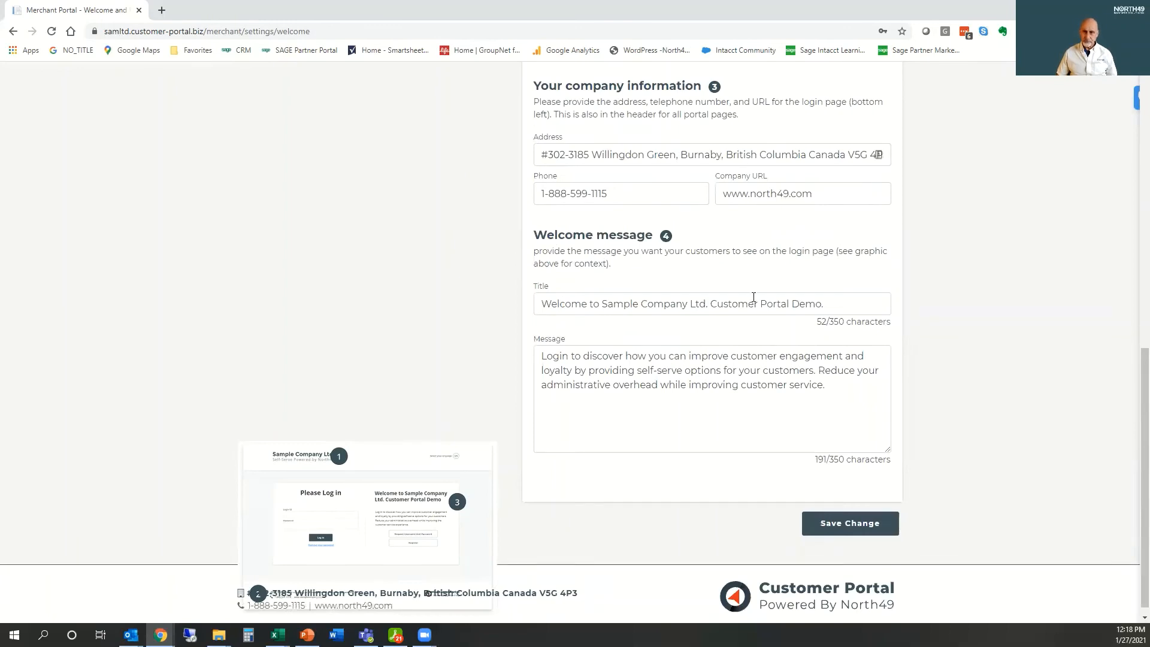
left_click_drag(831, 307, 541, 306)
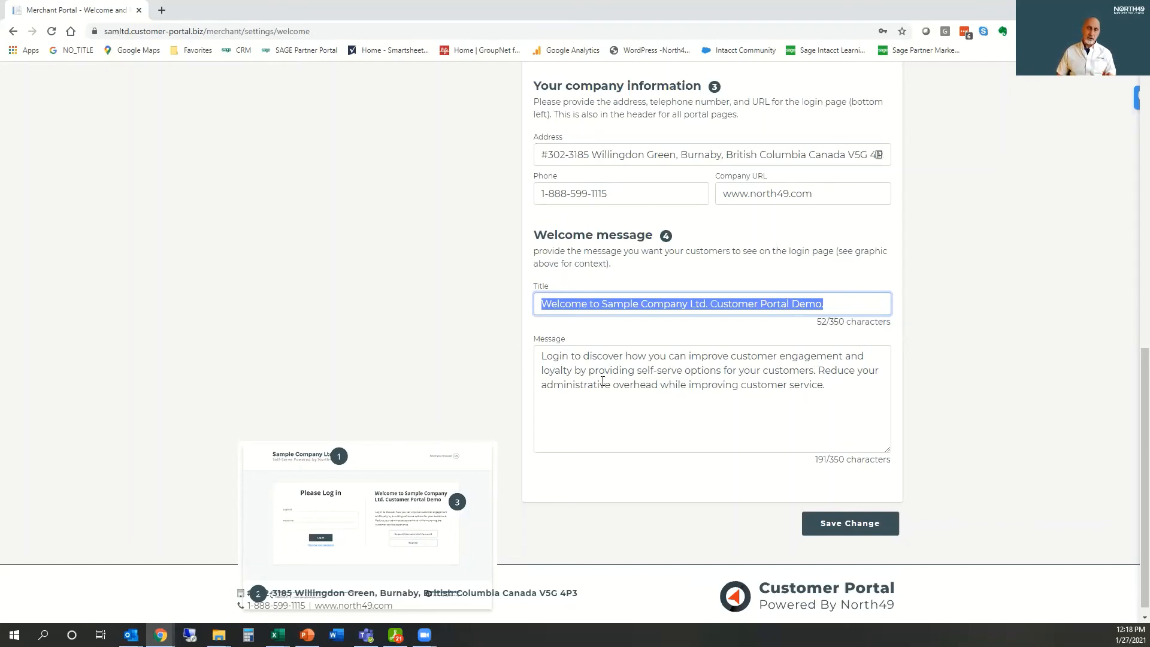
left_click_drag(541, 353, 846, 391)
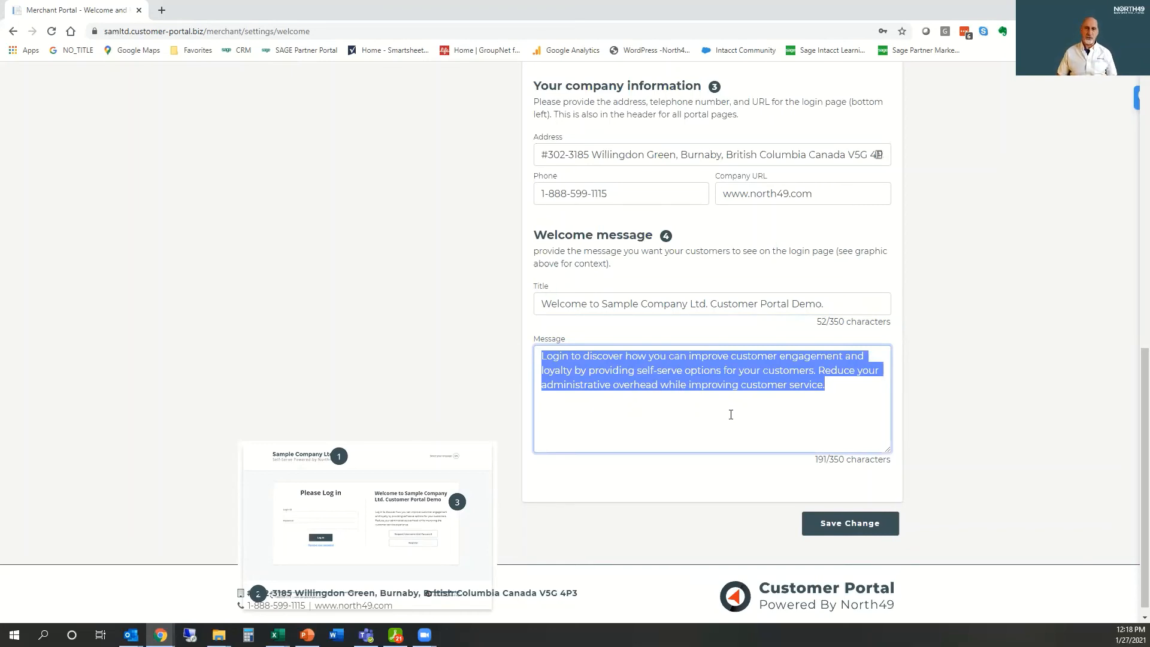
scroll(730, 410, "up", 3)
scroll(762, 402, "up", 7)
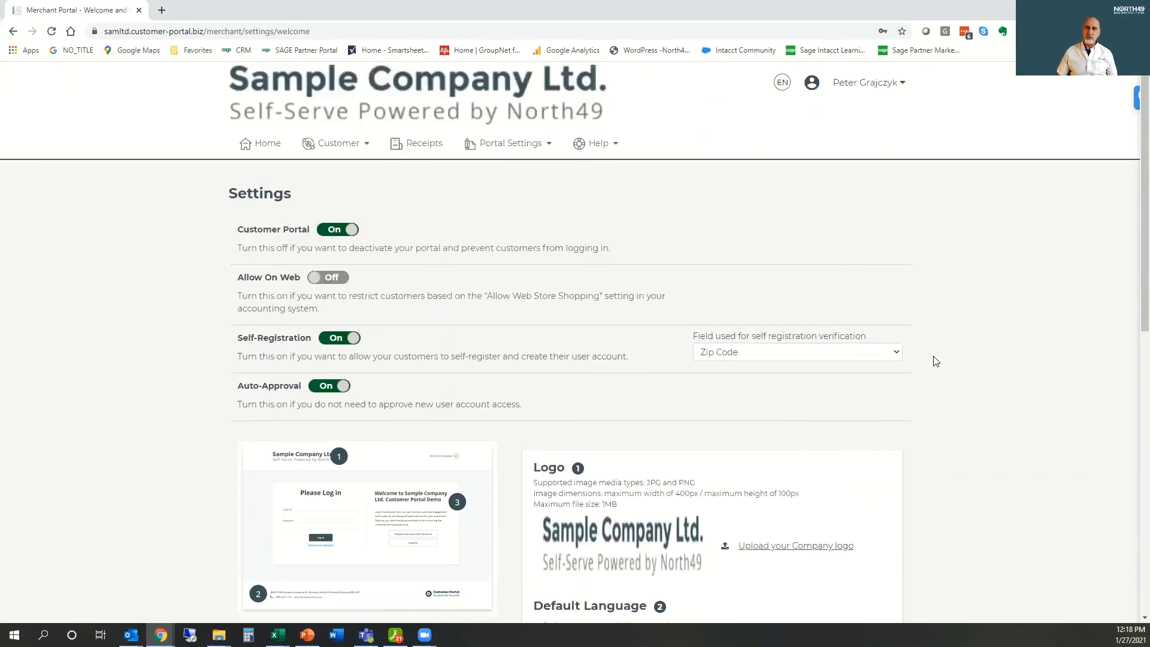
scroll(729, 409, "down", 2)
scroll(730, 410, "up", 2)
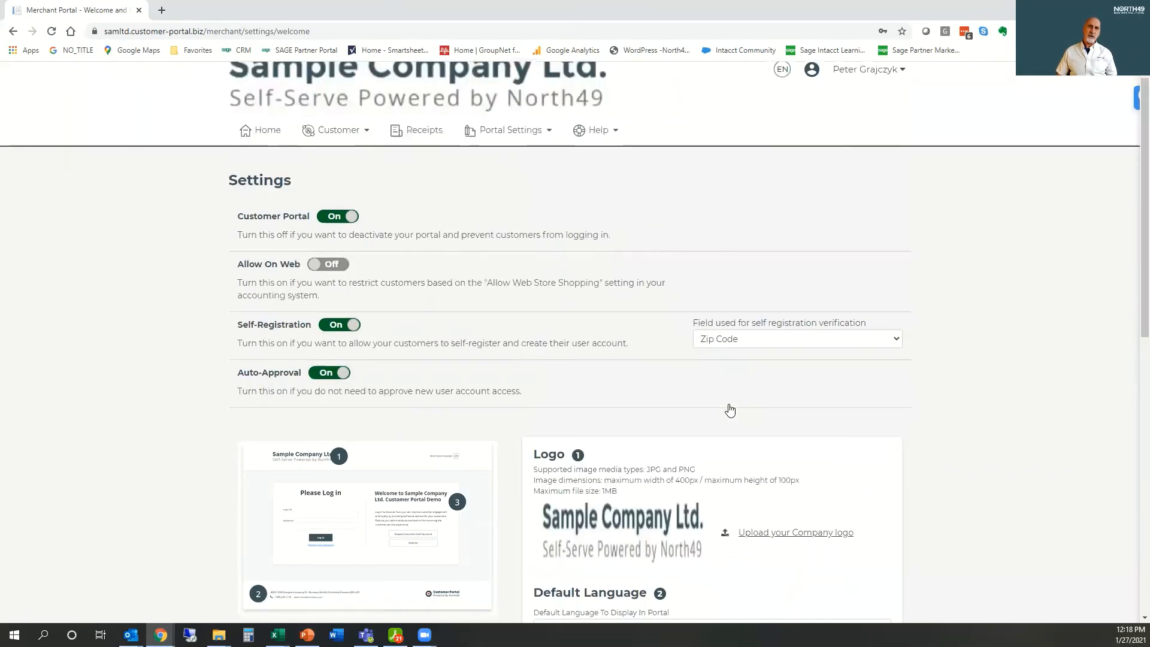
scroll(761, 413, "down", 6)
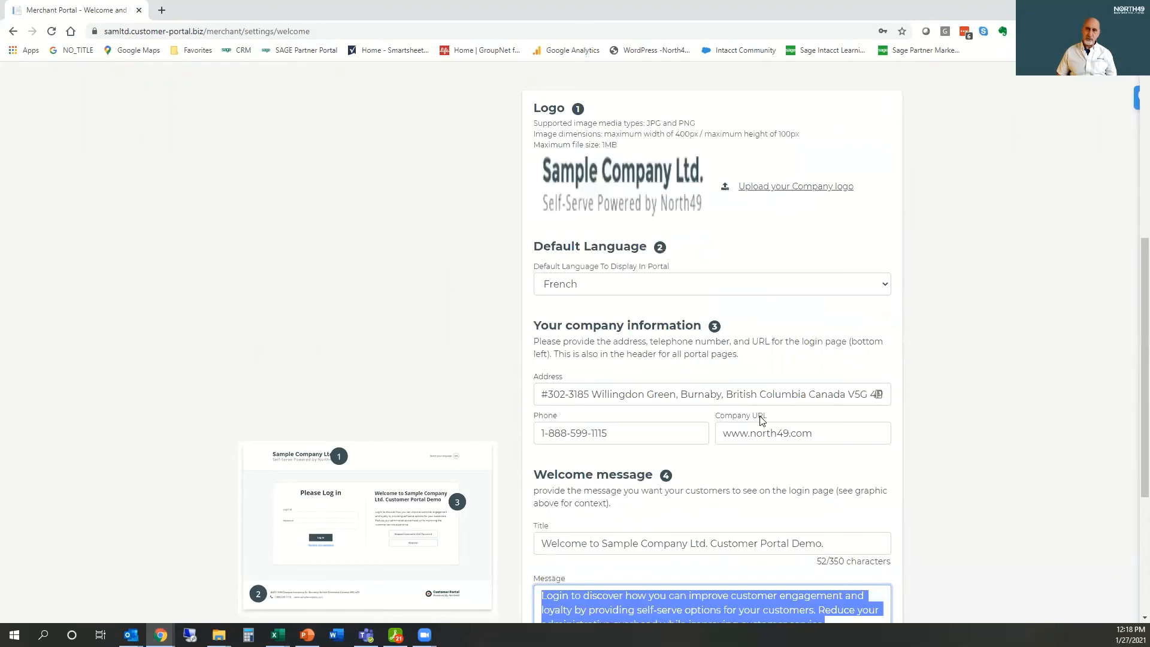
scroll(779, 111, "up", 5)
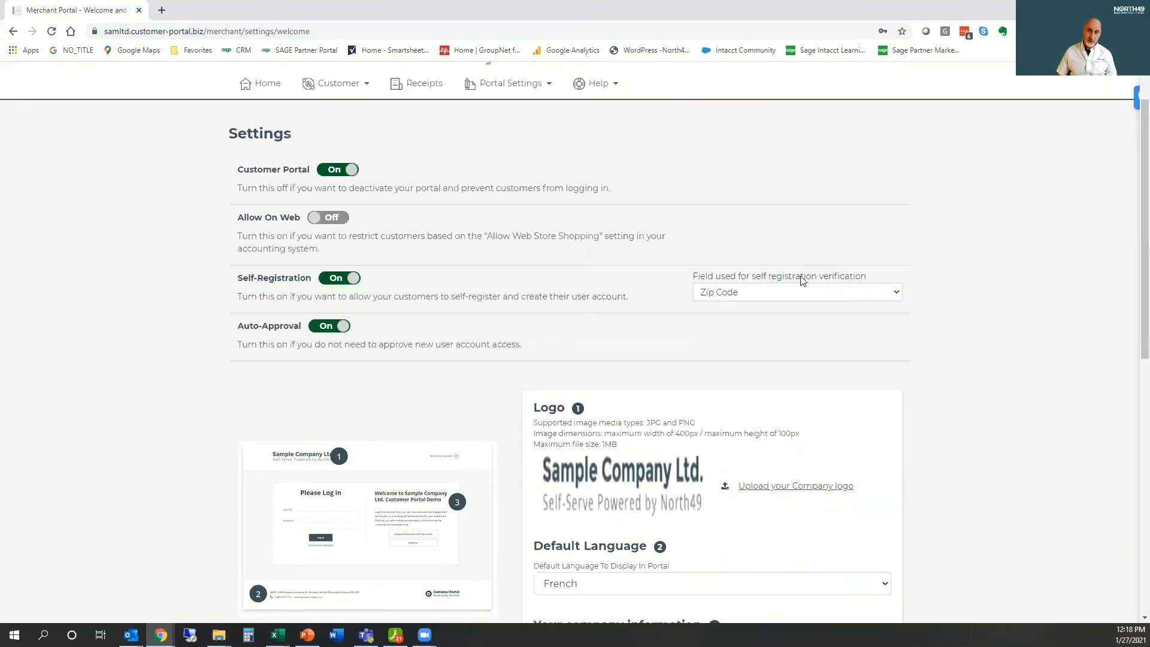
scroll(820, 173, "up", 1)
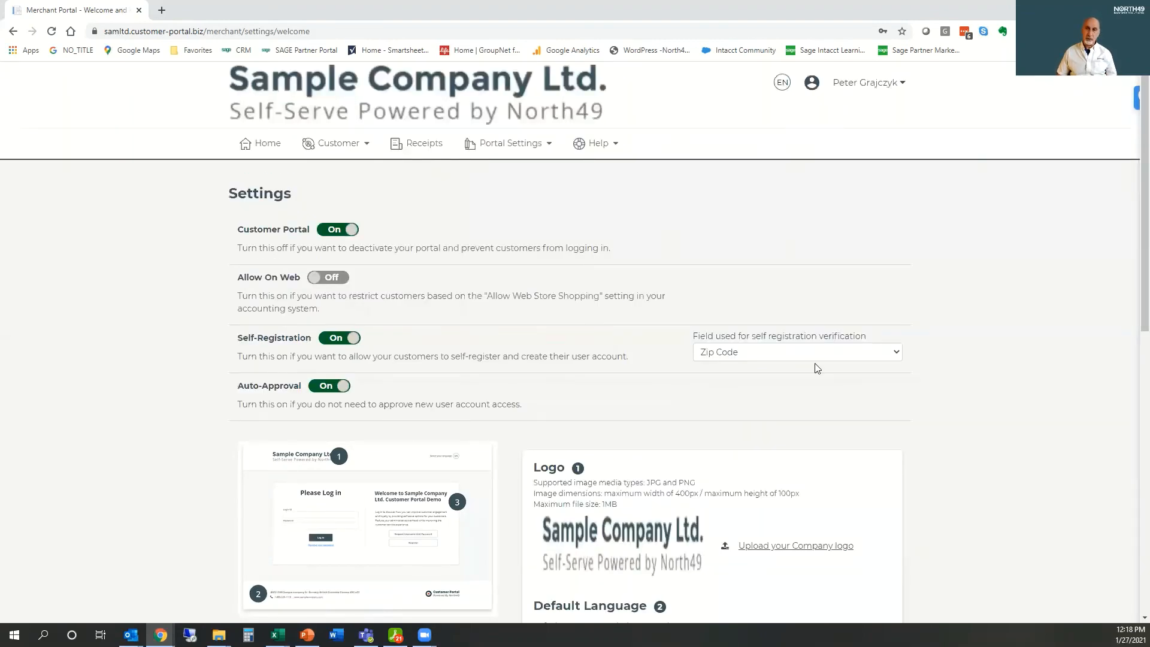
scroll(813, 400, "down", 3)
scroll(773, 424, "down", 4)
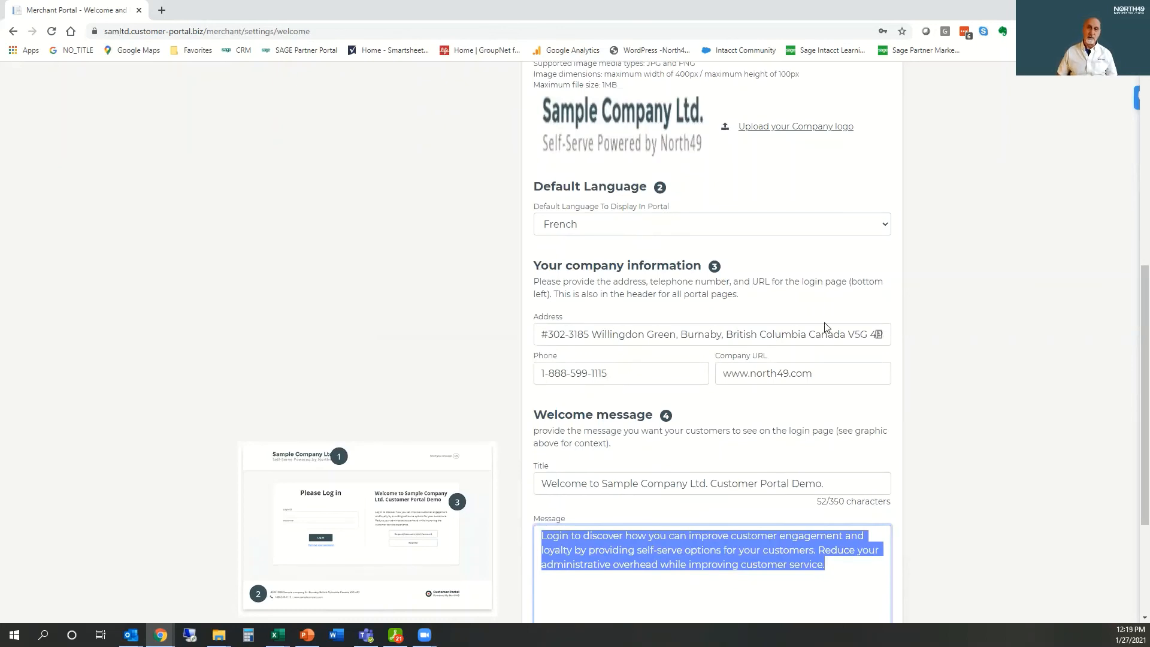
scroll(893, 353, "down", 2)
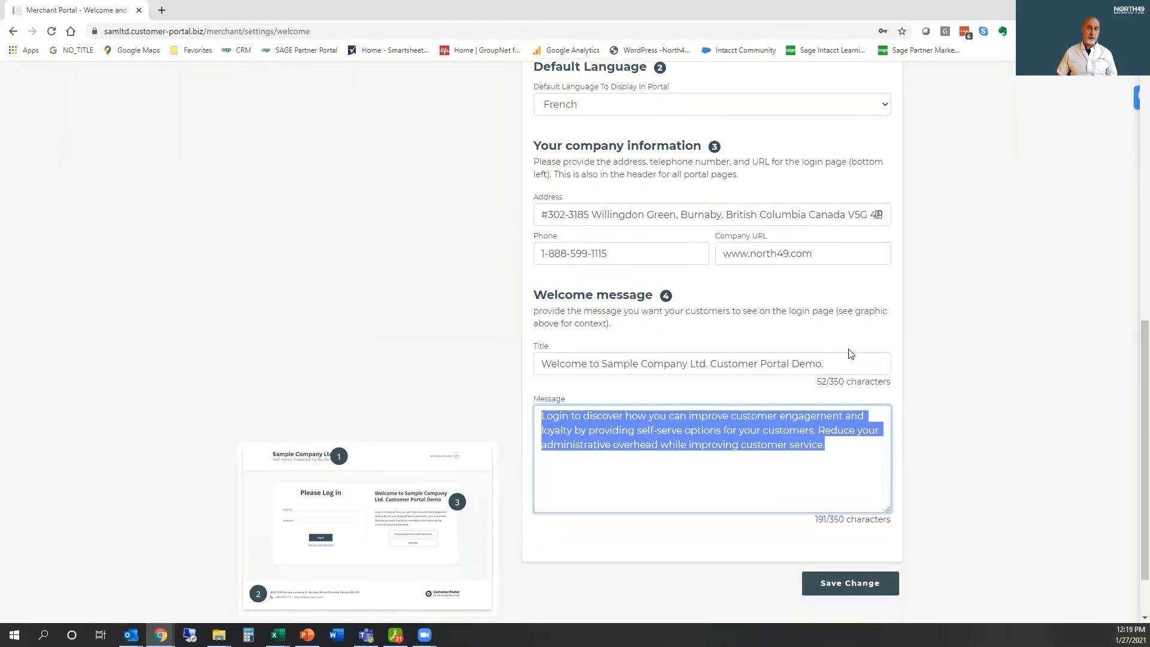